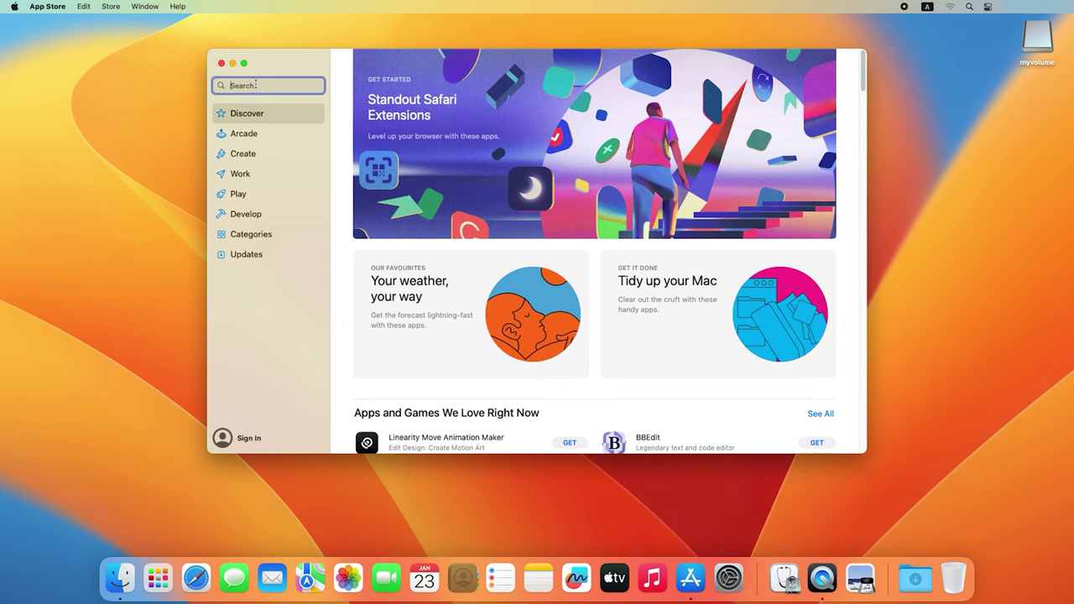
# - Search the App Store for "ventura" and download the macOS Ventura 13.6.4 installer
pyautogui.write('ventura')
pyautogui.press('Return')
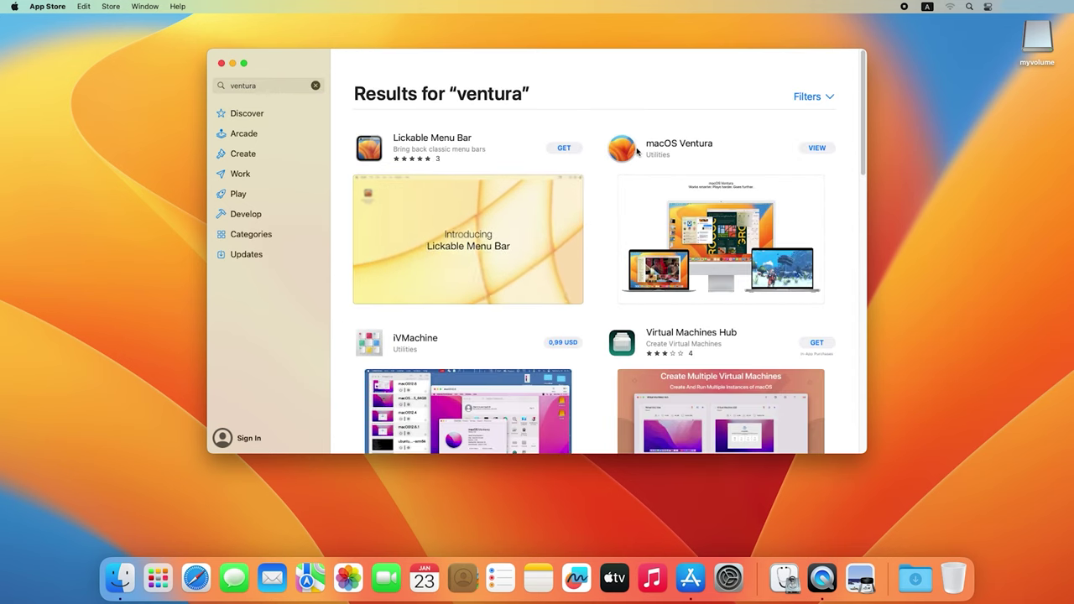
pyautogui.click(817, 149)
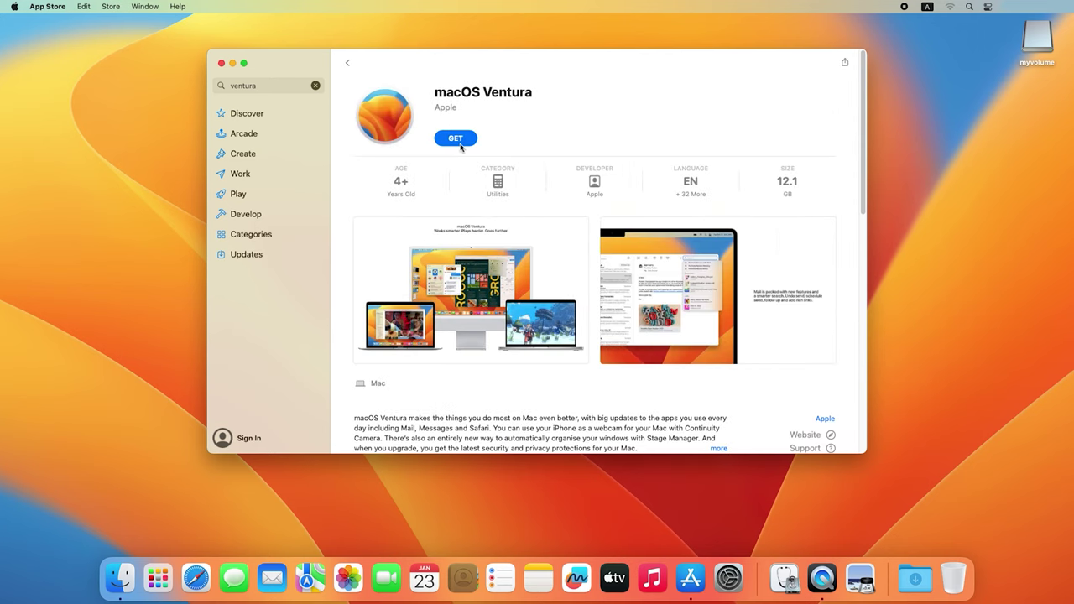
pyautogui.click(457, 145)
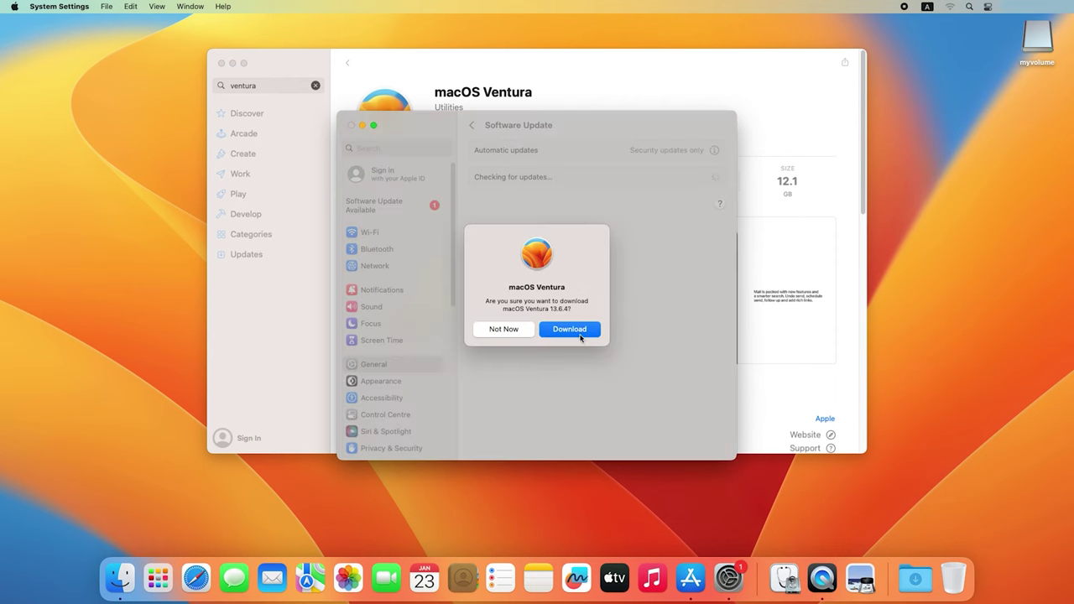
pyautogui.click(566, 330)
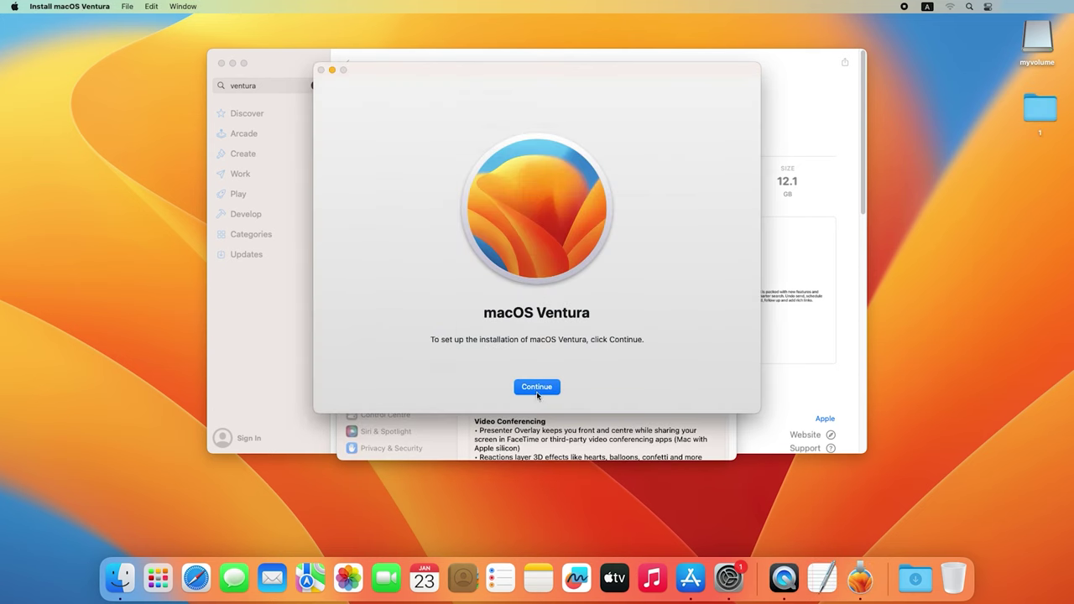
# - Minimise the macOS Ventura installer and close the Software Update and App Store windows
pyautogui.click(332, 71)
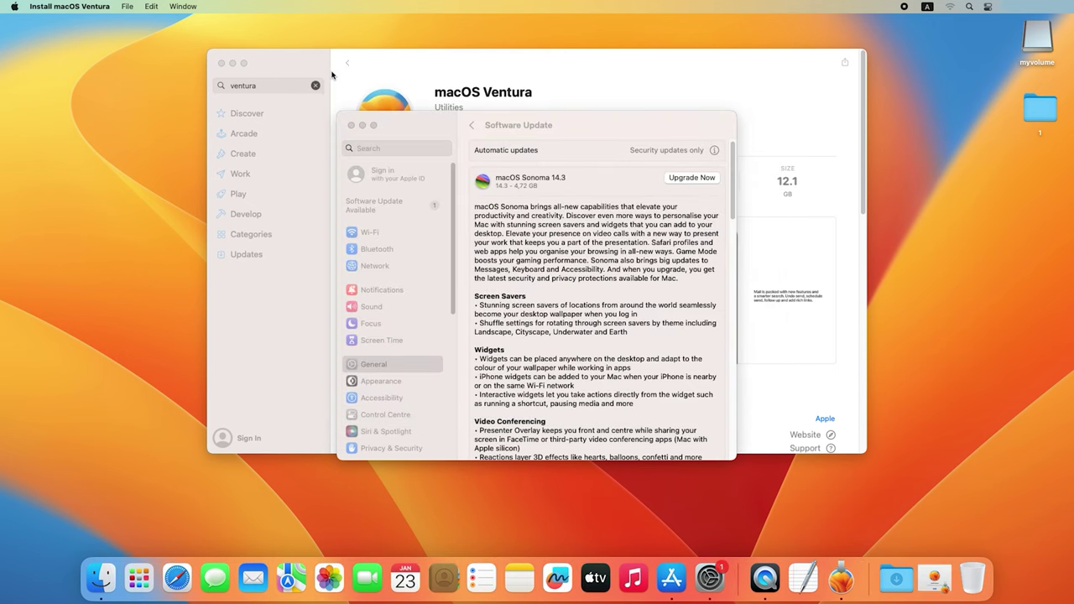
pyautogui.click(350, 125)
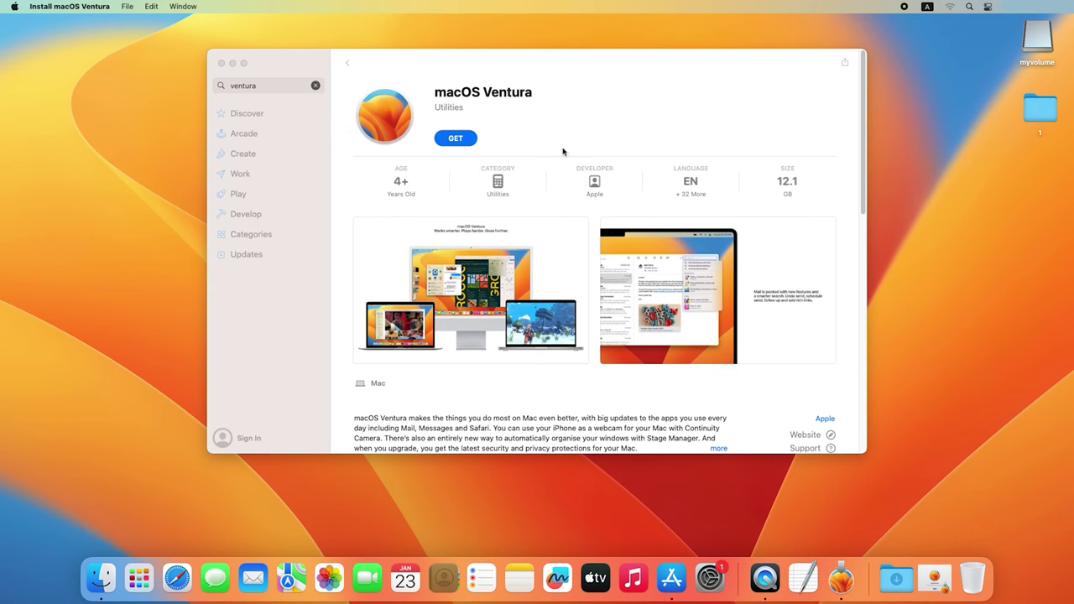
pyautogui.click(221, 63)
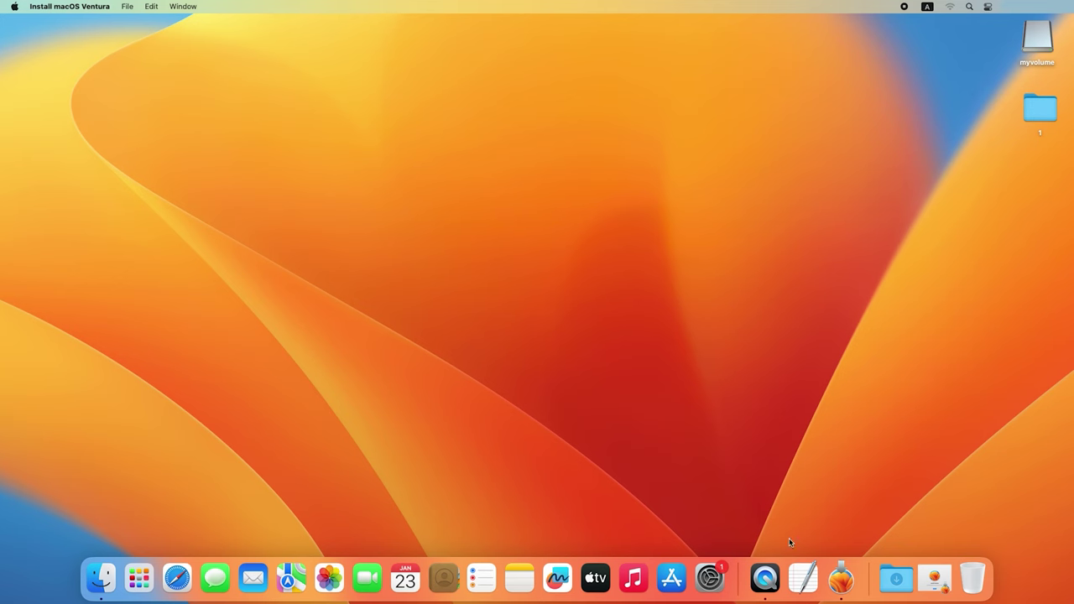
# - Open Terminal in full screen and enter "sudo /Applications/Install\ macOS\ Sonoma.app/Contents/Resources/createinstallmedia --volume /Volumes/MyVolume"
pyautogui.click(140, 577)
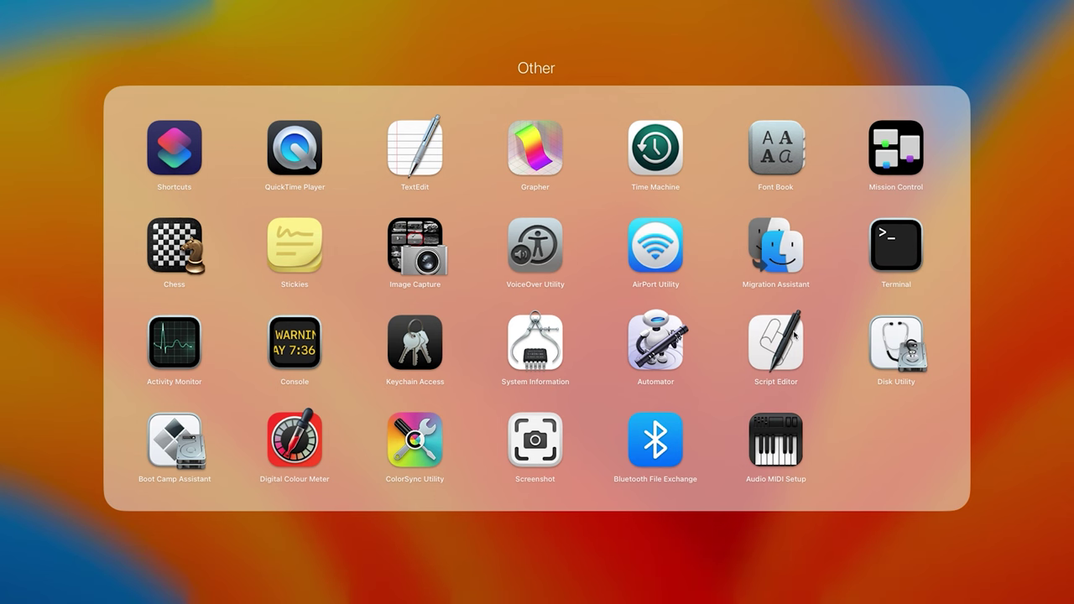
pyautogui.click(921, 250)
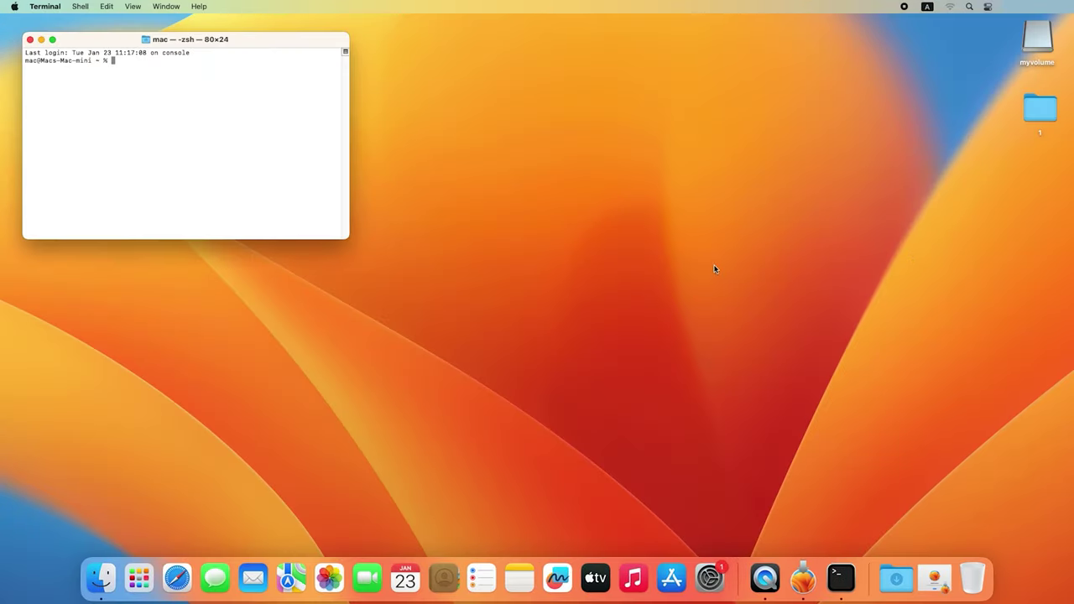
pyautogui.click(52, 40)
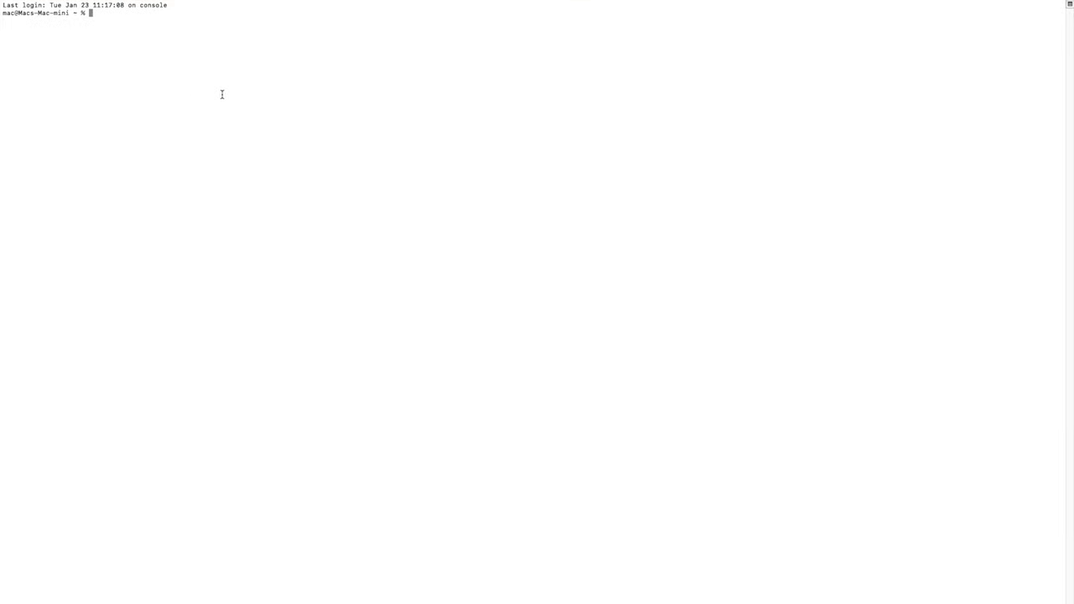
pyautogui.write('sudo /Applications/Install\\ macOS\\ Sonoma.app/Contents/Resources/createinstallmedia --volume /Volumes/MyVolume')
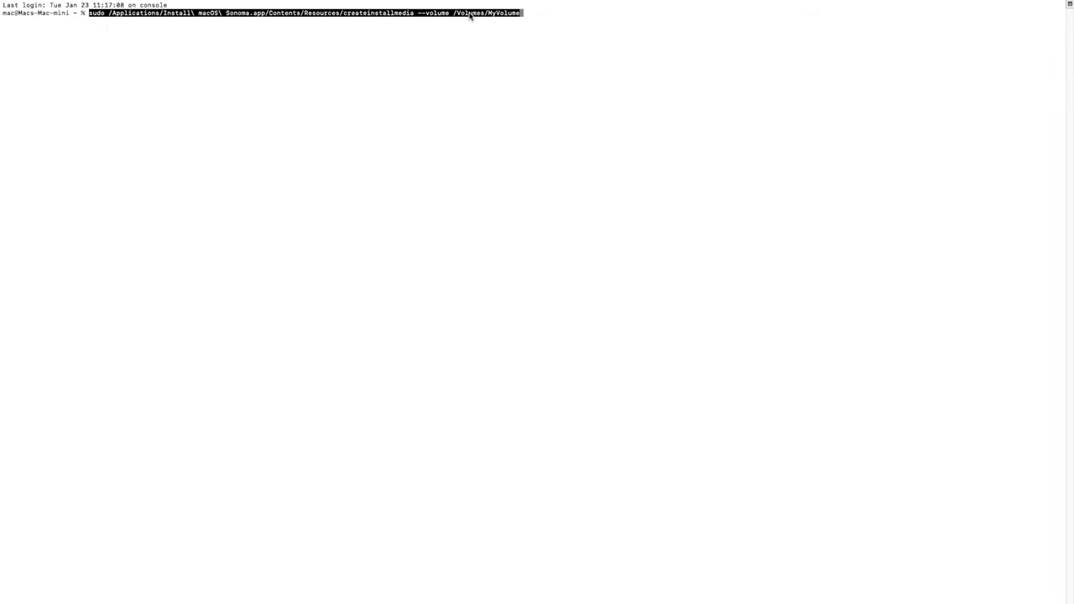
pyautogui.press('Right')
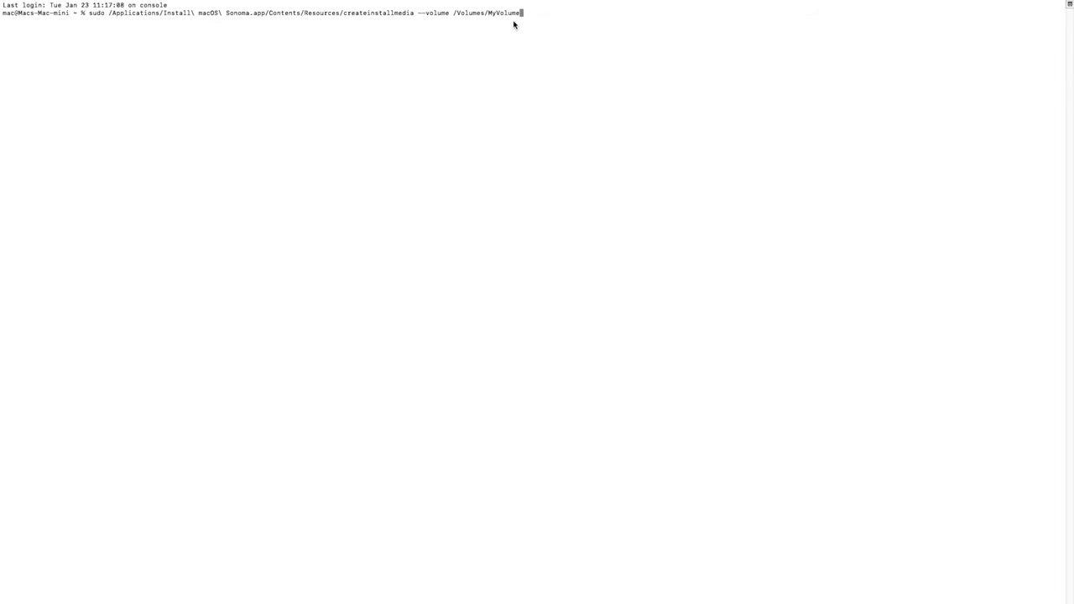
# - Replace "Sonoma" with "Ventura" in the installer path of the createinstallmedia command
pyautogui.keyDown('alt'); pyautogui.click(254, 14); pyautogui.keyUp('alt')
pyautogui.press('BackSpace')
pyautogui.press('BackSpace')
pyautogui.press('BackSpace')
pyautogui.press('BackSpace')
pyautogui.press('BackSpace')
pyautogui.press('BackSpace')
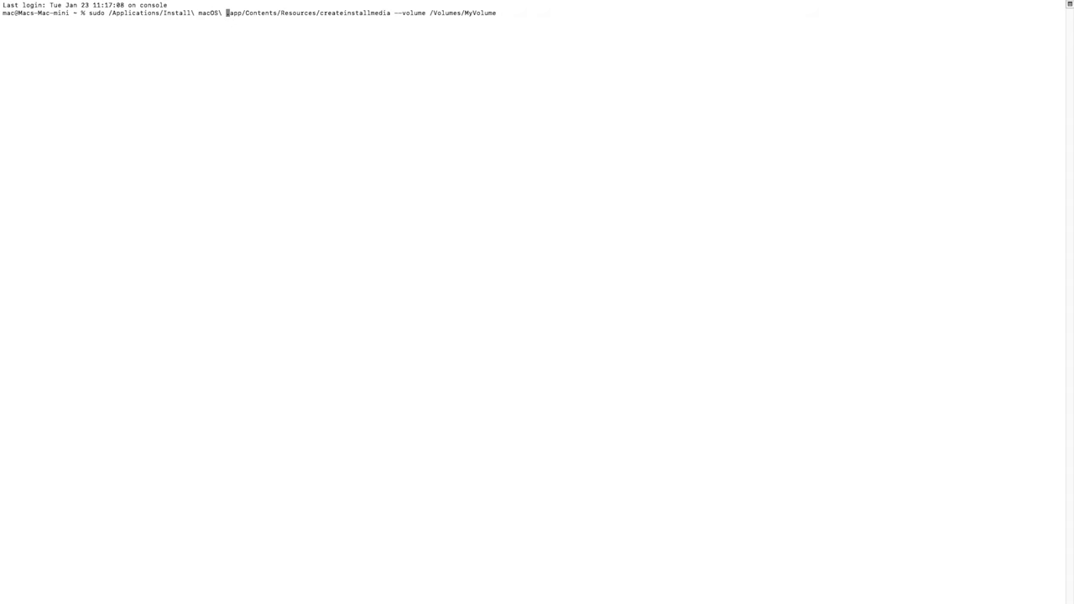
pyautogui.write('Ventura')
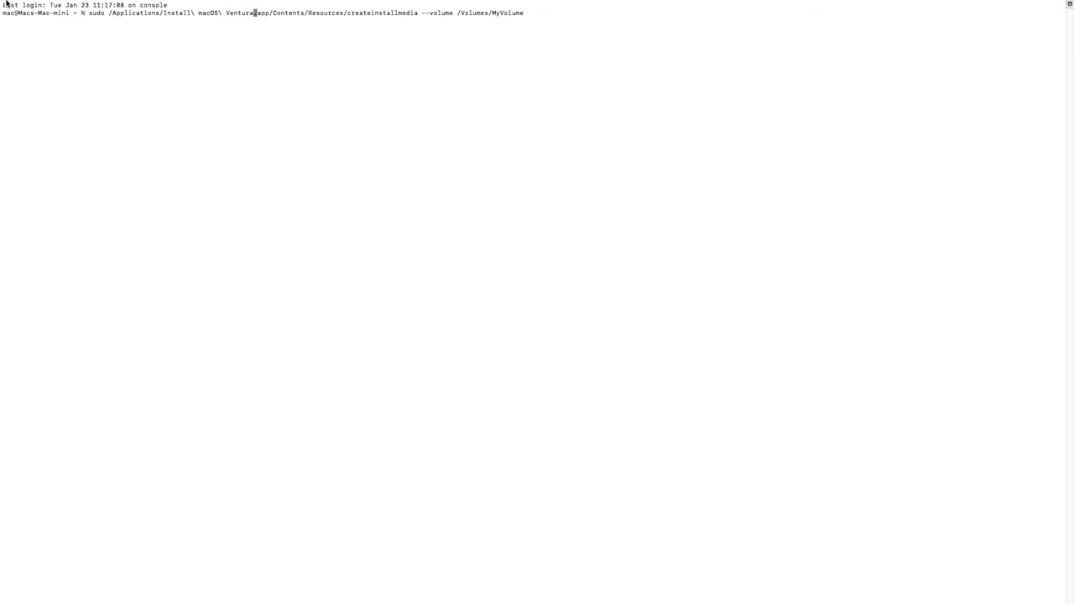
# - Compare the USB drive's name on the desktop with the volume name in the command, then restore the full-screen Terminal
pyautogui.click(32, 21)
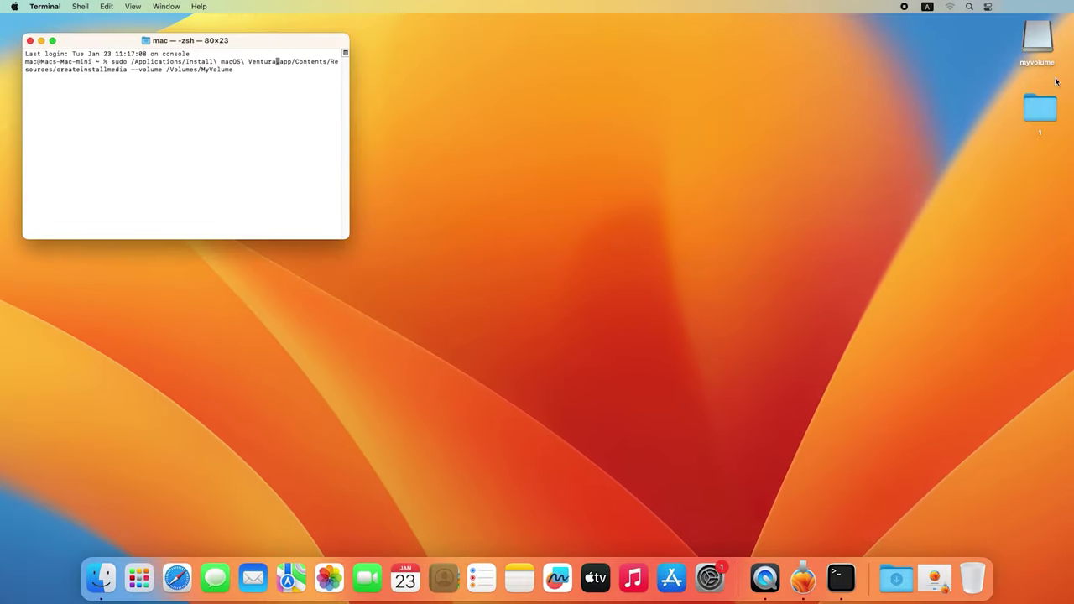
pyautogui.click(1028, 58)
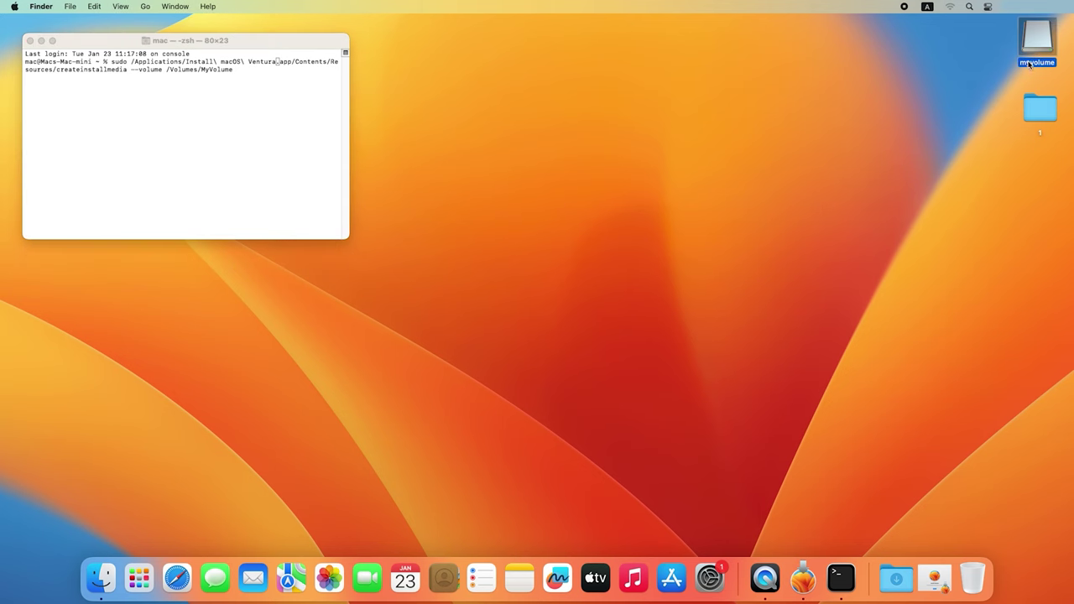
pyautogui.click(52, 41)
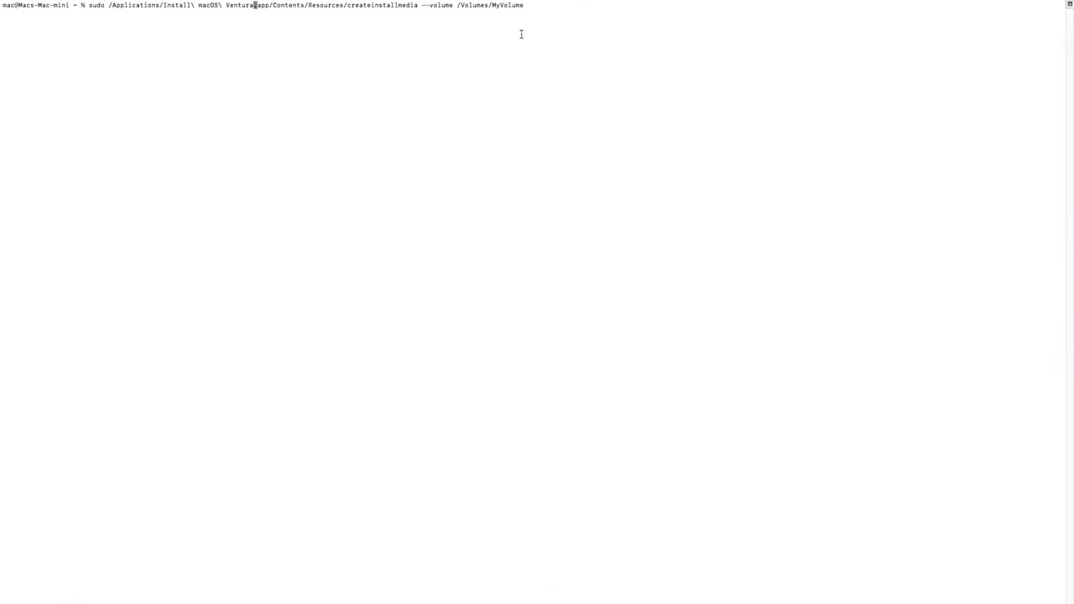
# - Run the createinstallmedia command, authenticate with the account password, and answer "y" to erase the MyVolume drive
pyautogui.press('Return')
pyautogui.press('Return')
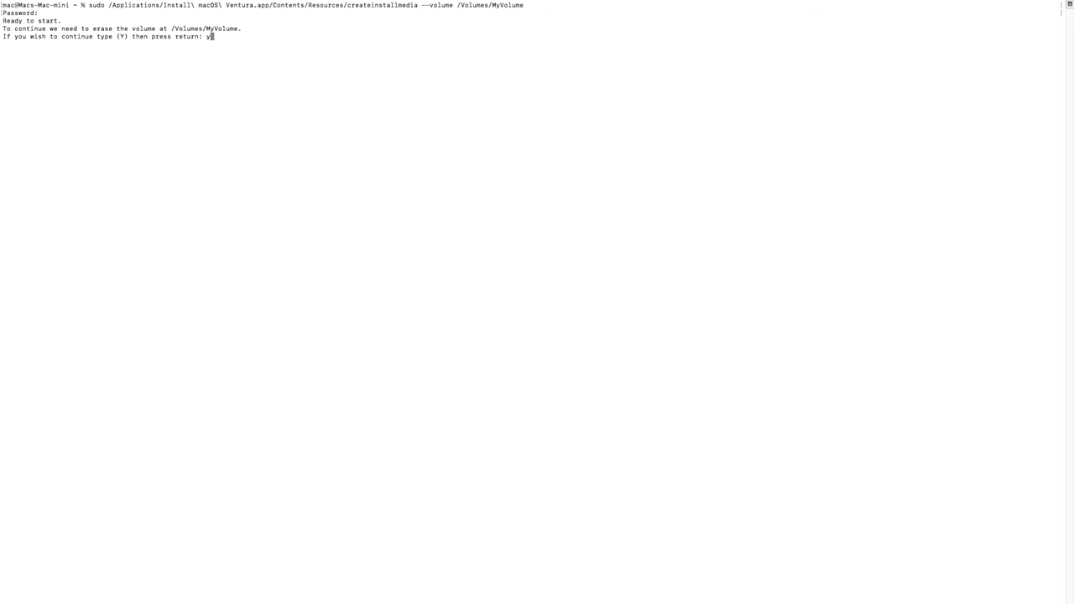
pyautogui.write('y')
pyautogui.press('Return')
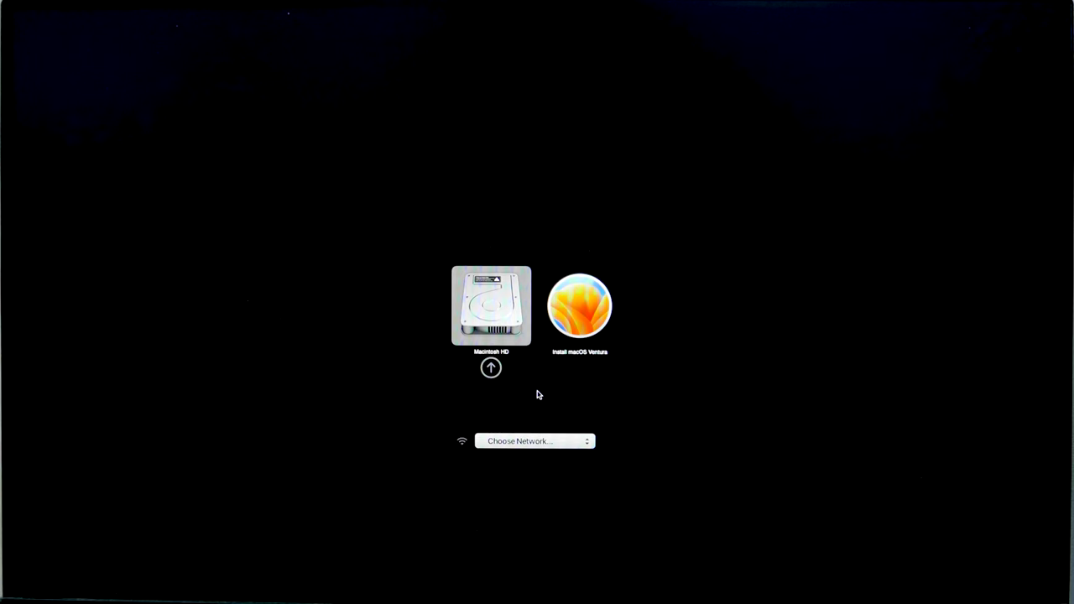
# - Try to start up the Mac from the Install macOS Ventura disk, and restart it from the security alert
pyautogui.press('Right')
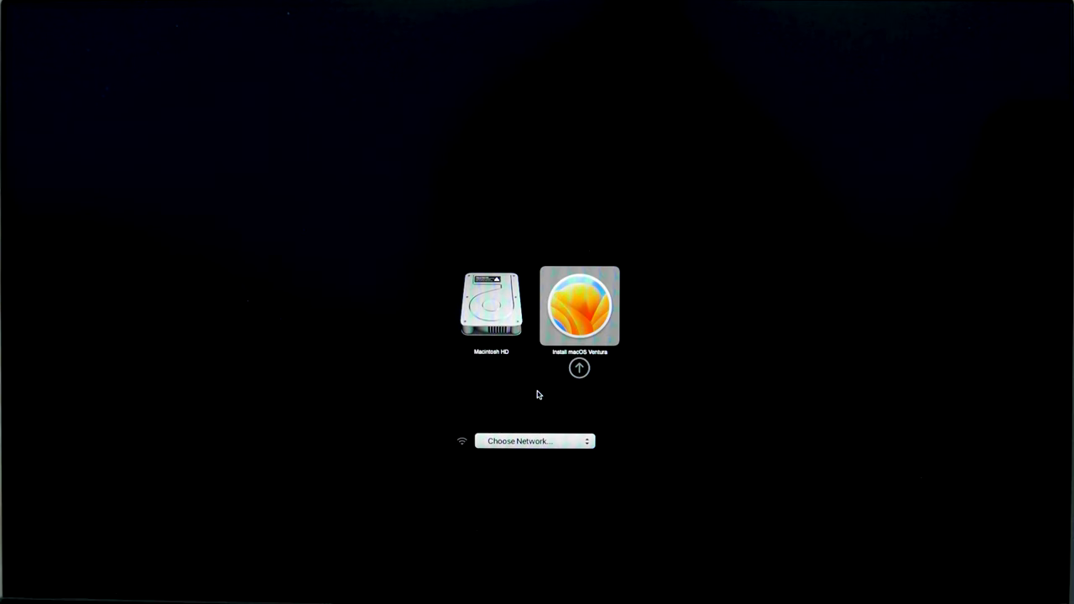
pyautogui.click(579, 368)
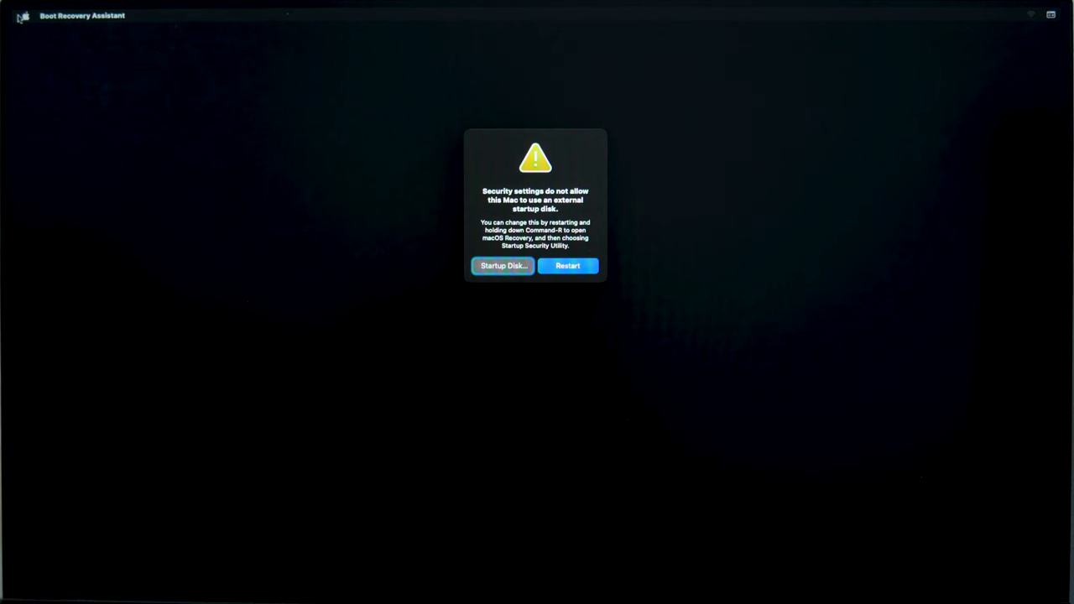
pyautogui.click(580, 270)
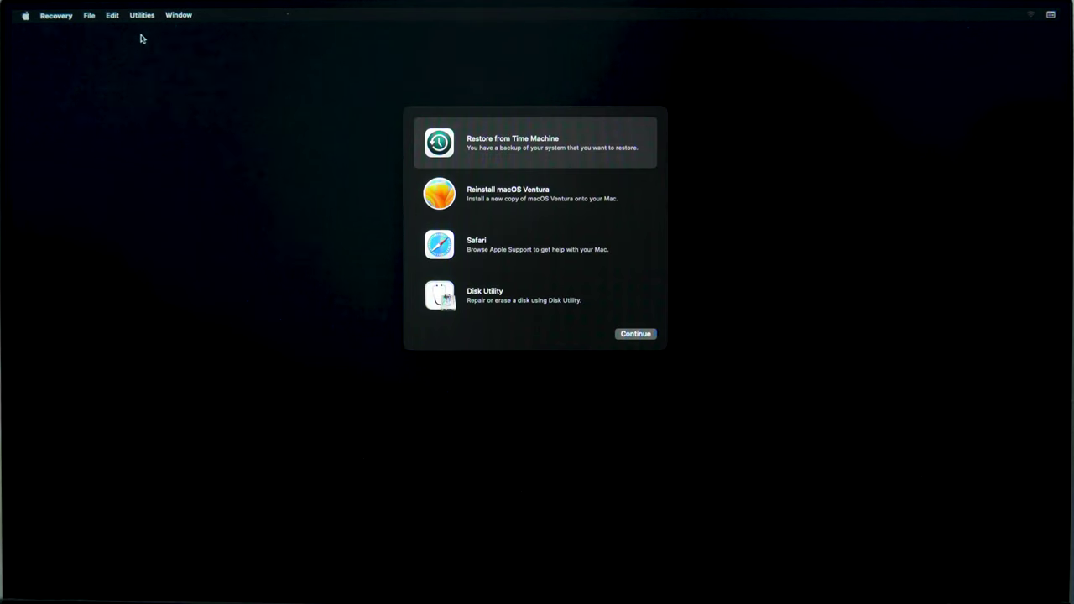
# - Open Startup Security Utility from macOS Recovery and authenticate with the administrator password
pyautogui.click(143, 17)
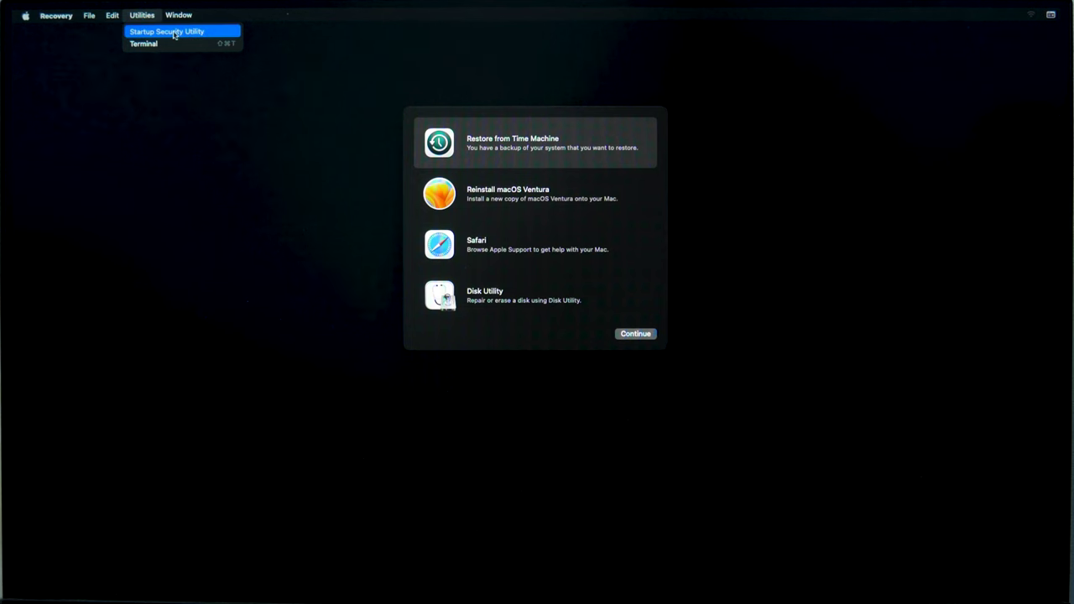
pyautogui.click(177, 35)
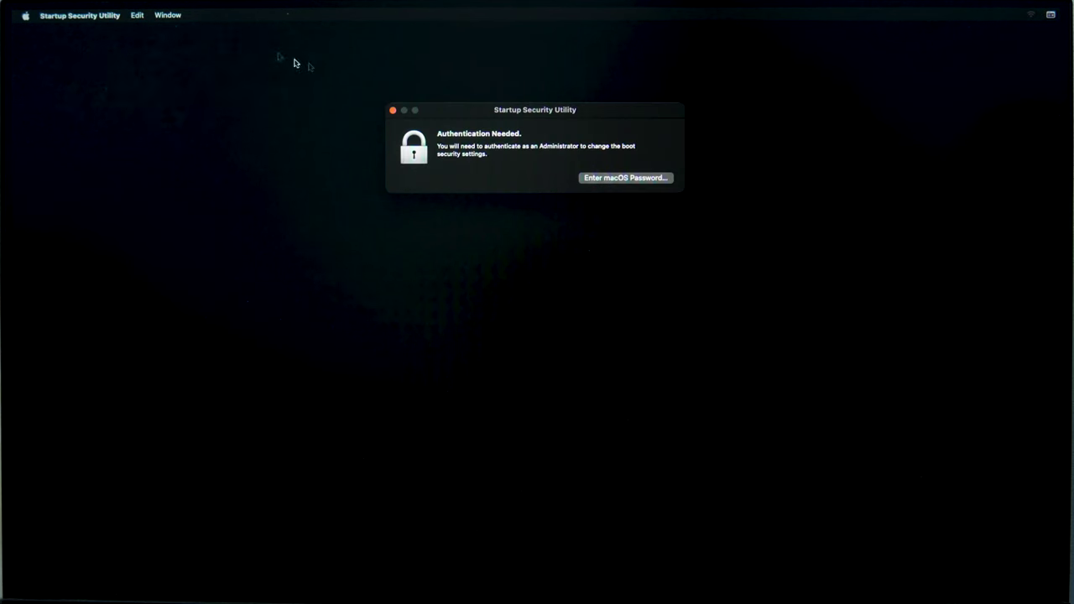
pyautogui.click(641, 181)
pyautogui.write('m')
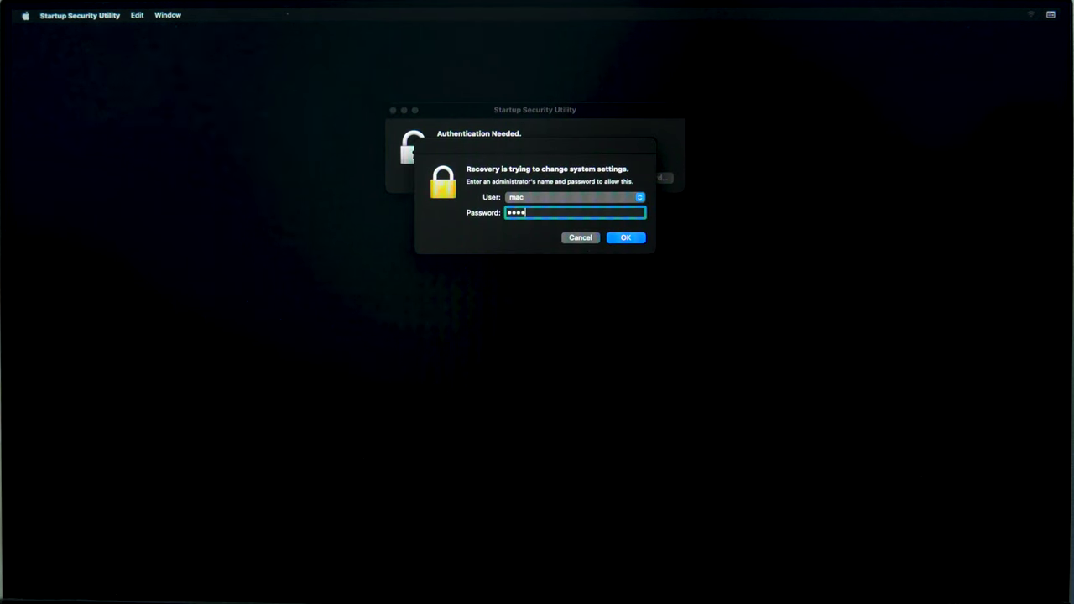
pyautogui.click(627, 240)
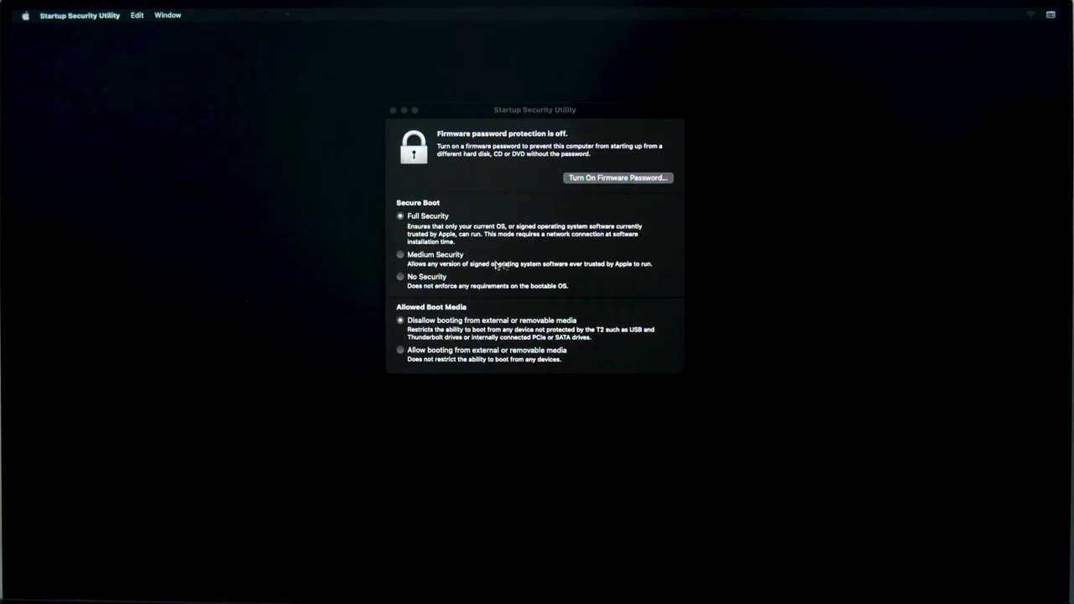
# - Set Secure Boot to Medium Security, allow booting from external or removable media, and close Startup Security Utility
pyautogui.click(409, 256)
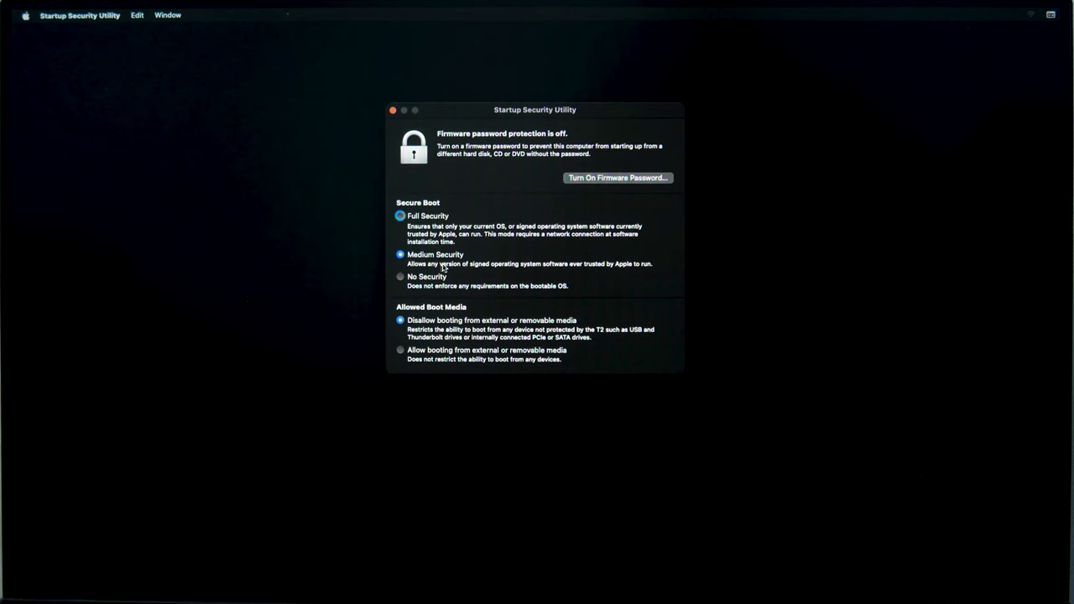
pyautogui.click(415, 355)
pyautogui.click(393, 110)
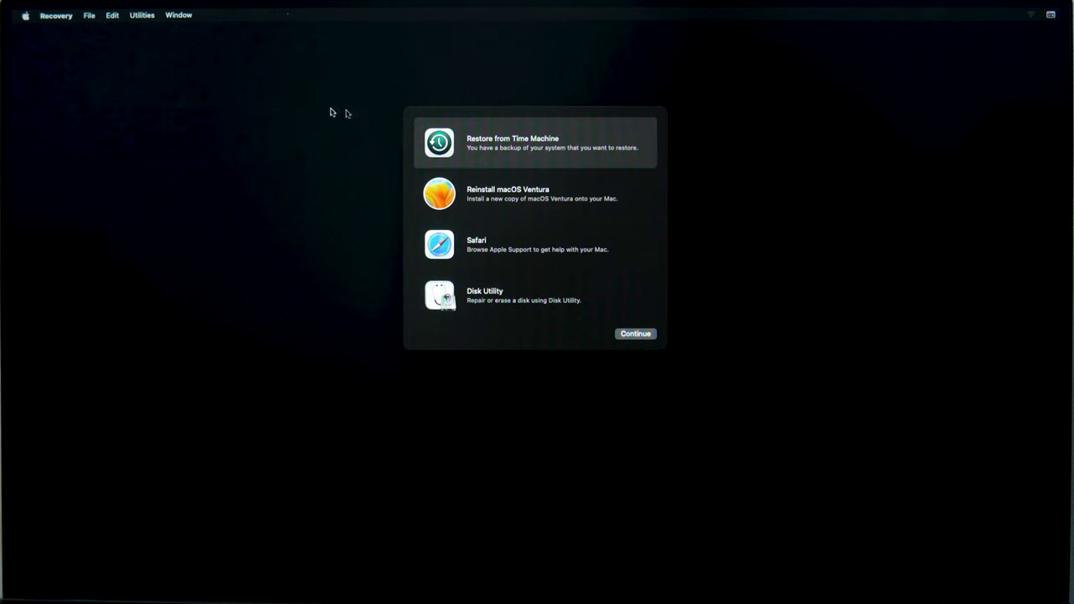
# - Restart the Mac and start it up from the Install macOS Ventura disk
pyautogui.click(25, 15)
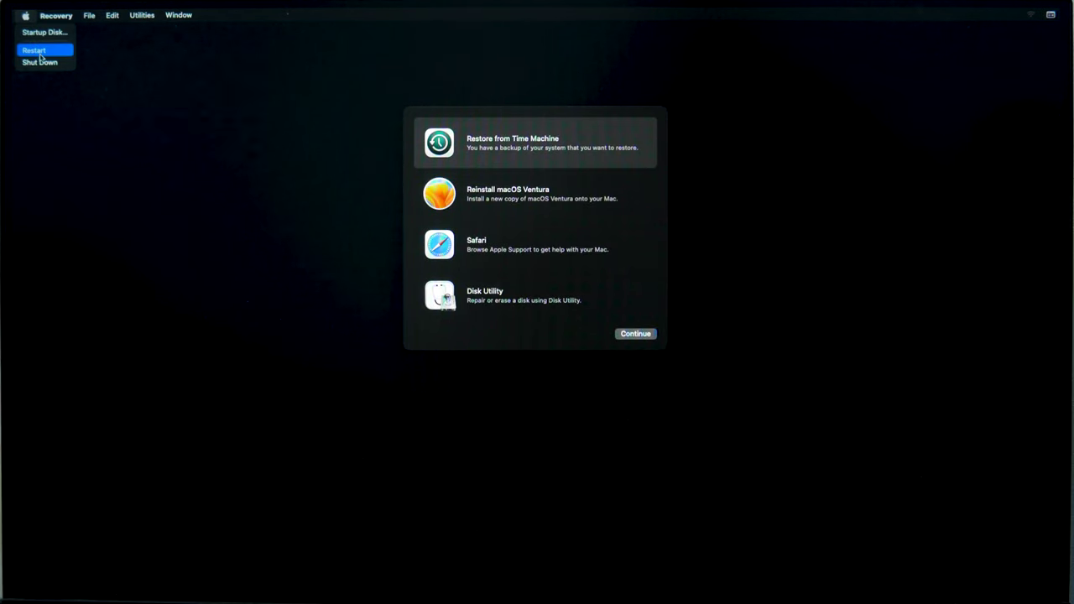
pyautogui.click(36, 51)
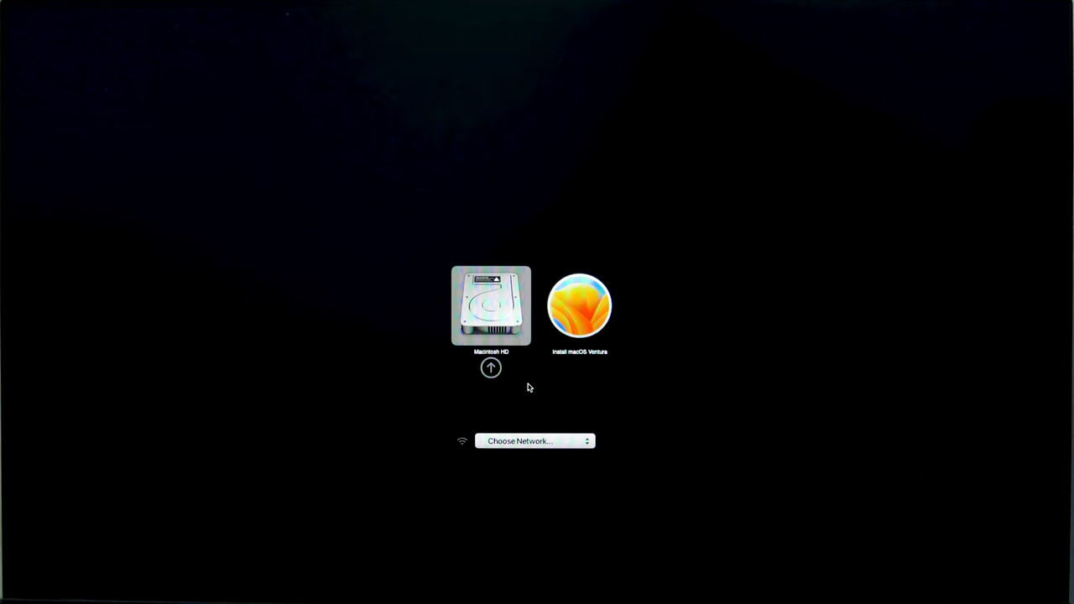
pyautogui.click(583, 319)
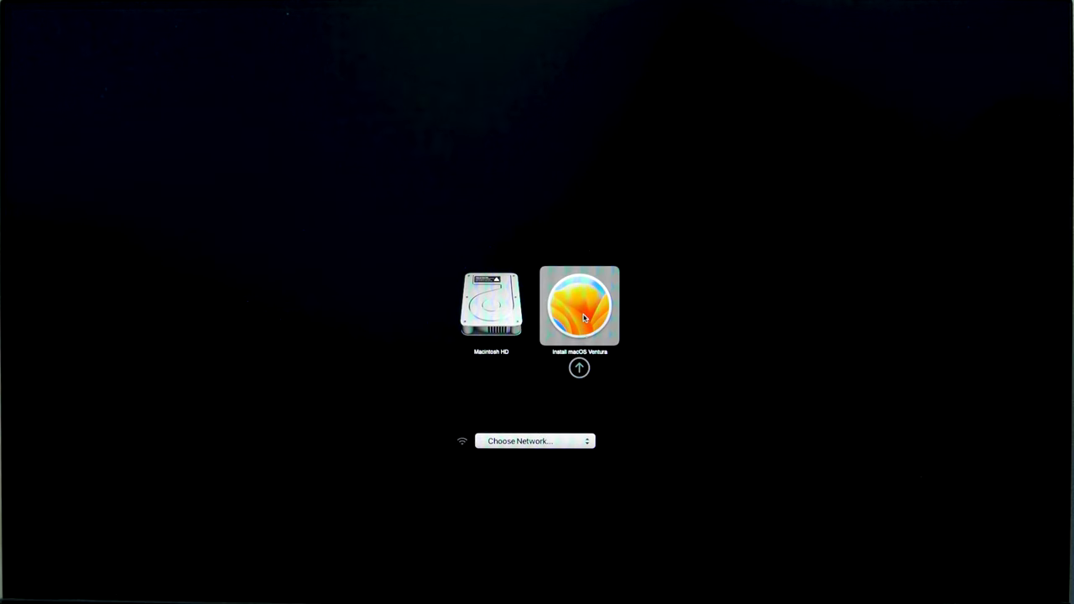
pyautogui.click(579, 369)
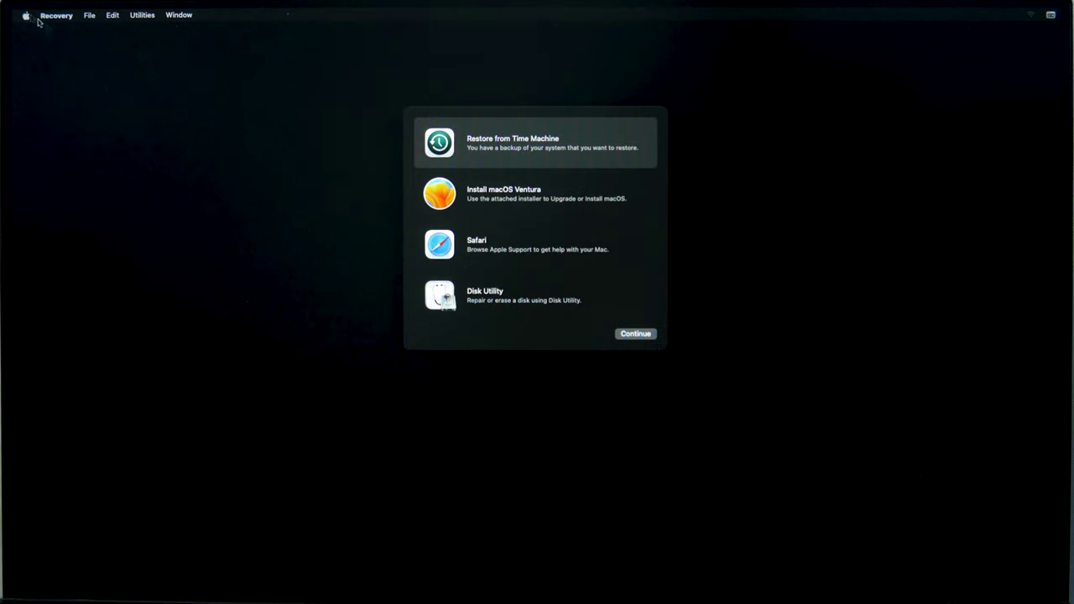
# - Launch the macOS Ventura installer from the recovery options and proceed to its software licence agreement
pyautogui.click(515, 203)
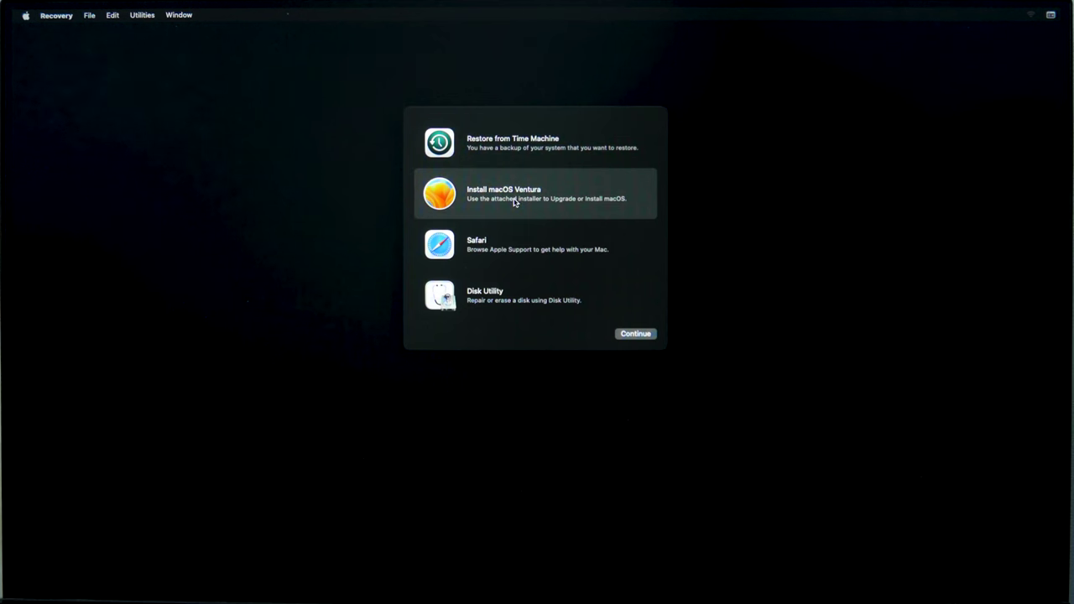
pyautogui.click(635, 334)
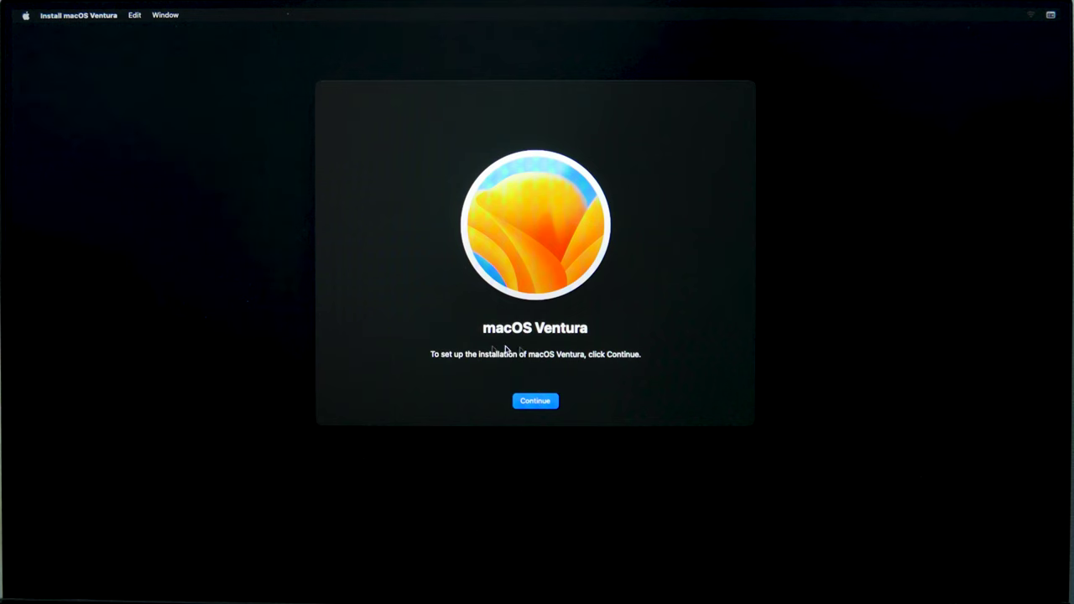
pyautogui.click(539, 403)
# - Agree to the software licence terms and start installing macOS Ventura on the Macintosh HD disk
pyautogui.click(540, 406)
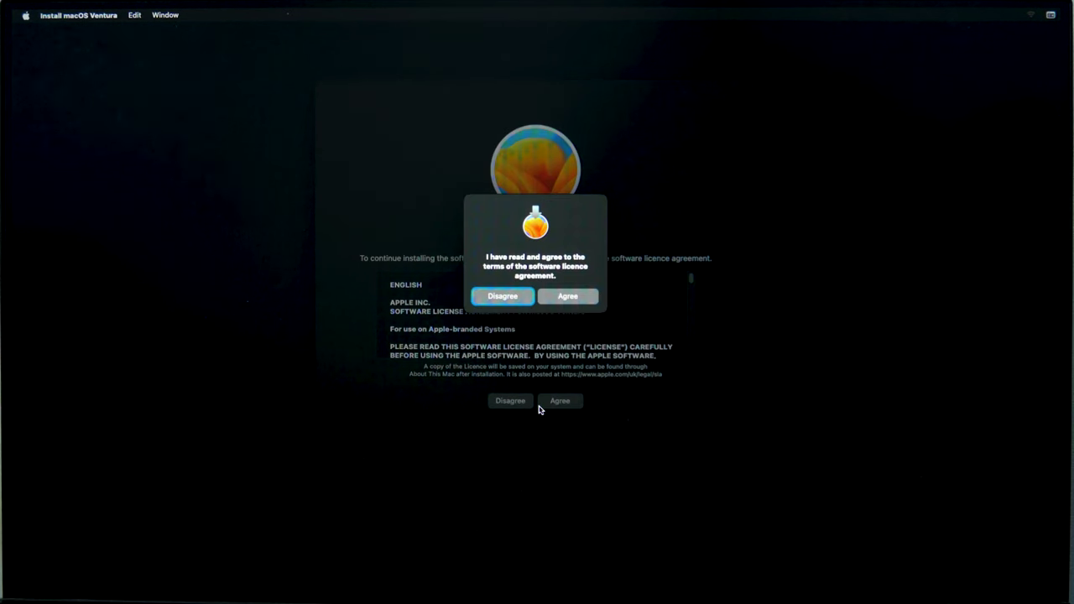
pyautogui.click(580, 303)
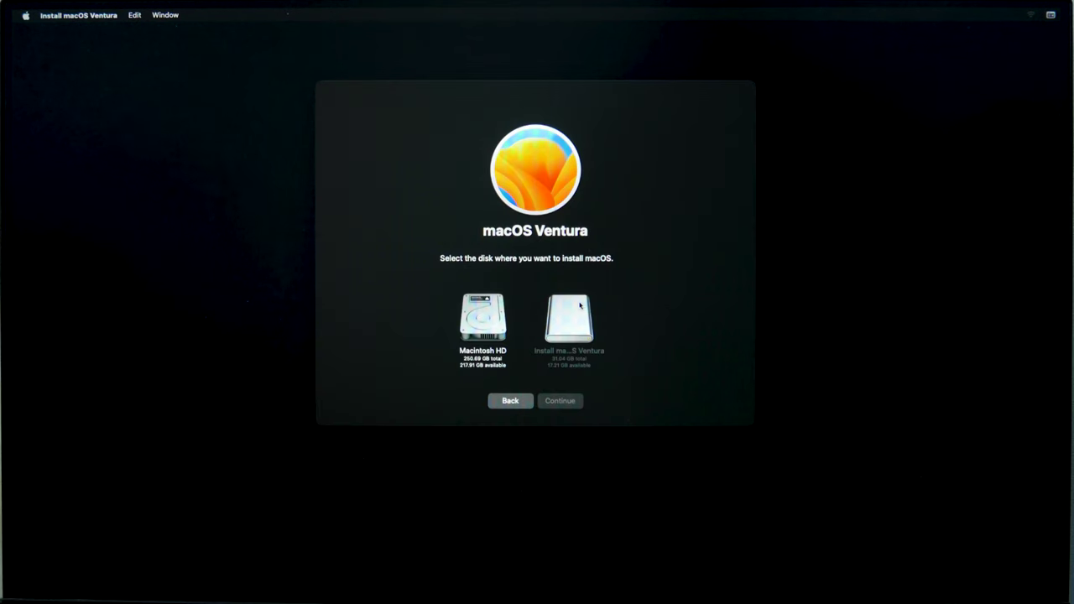
pyautogui.click(483, 334)
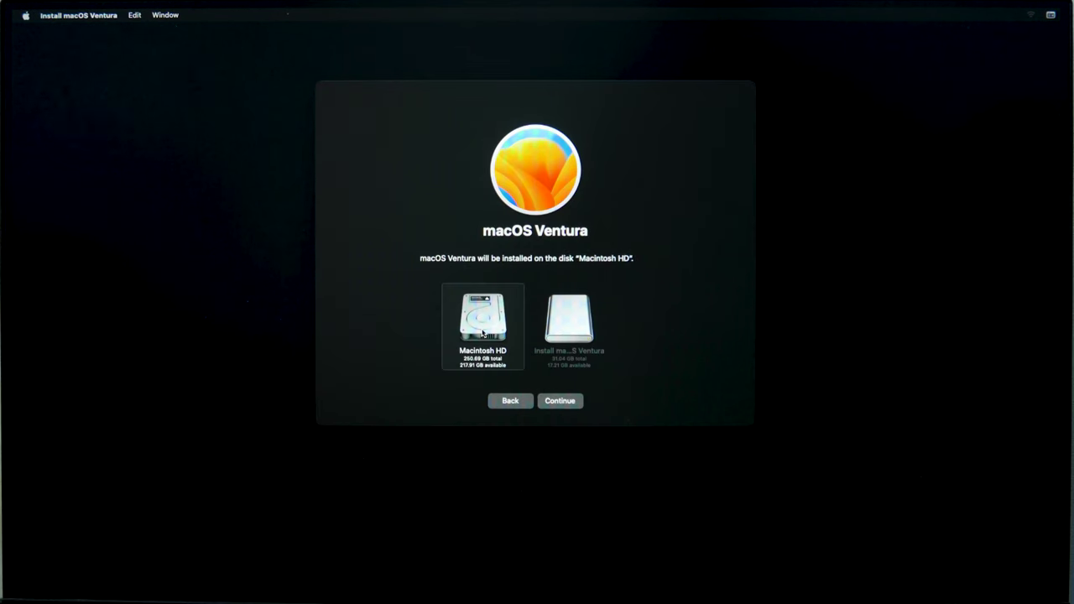
pyautogui.click(569, 407)
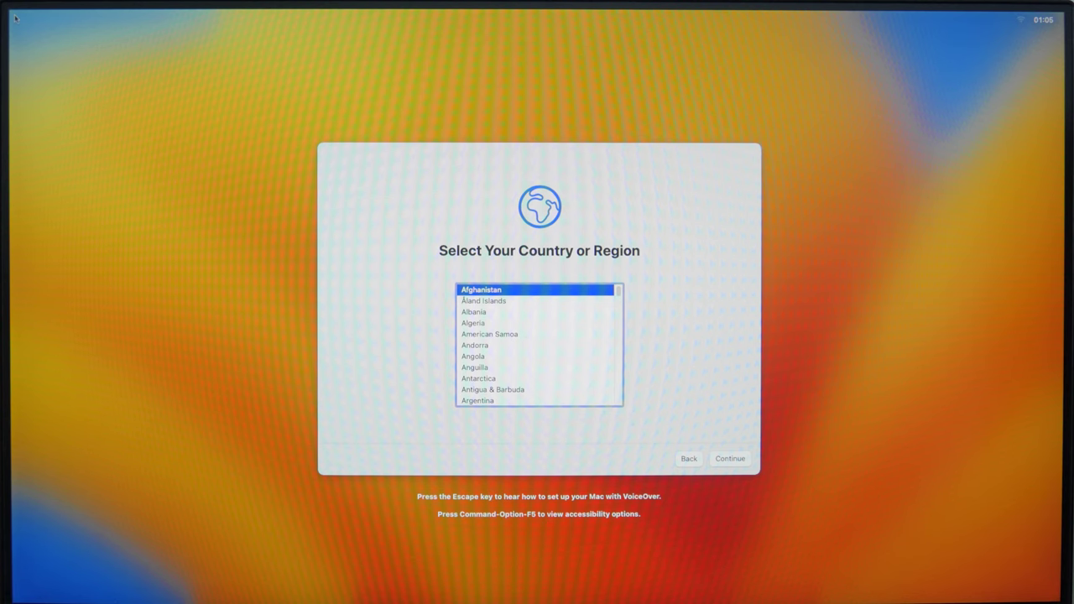
# - Set the country or region to Ukraine and accept the suggested written and spoken languages
pyautogui.scroll(-20, 503, 344)
pyautogui.click(479, 293)
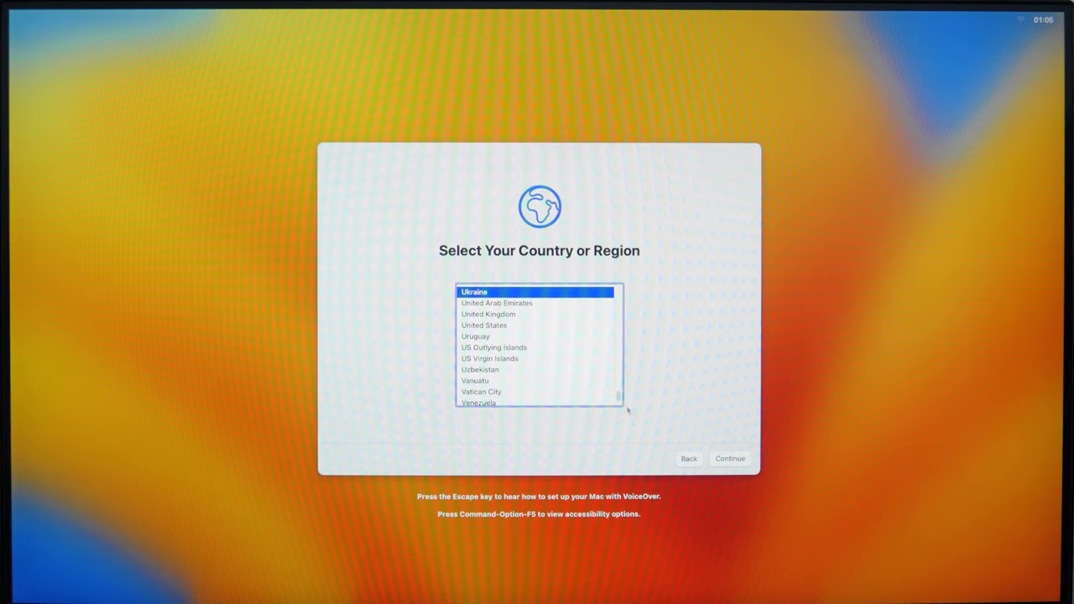
pyautogui.click(726, 459)
pyautogui.click(727, 459)
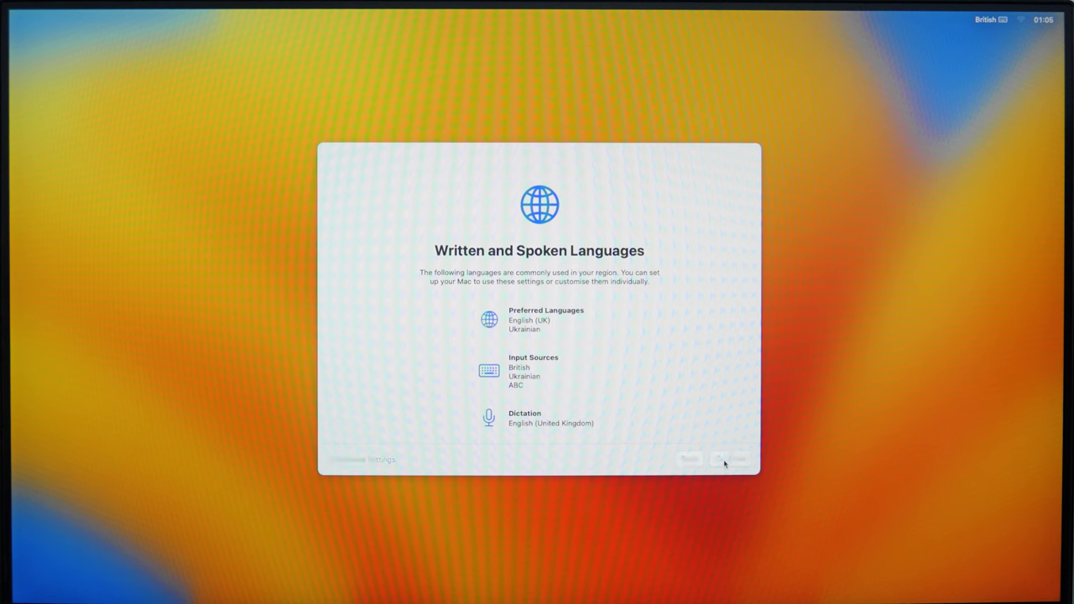
pyautogui.click(726, 459)
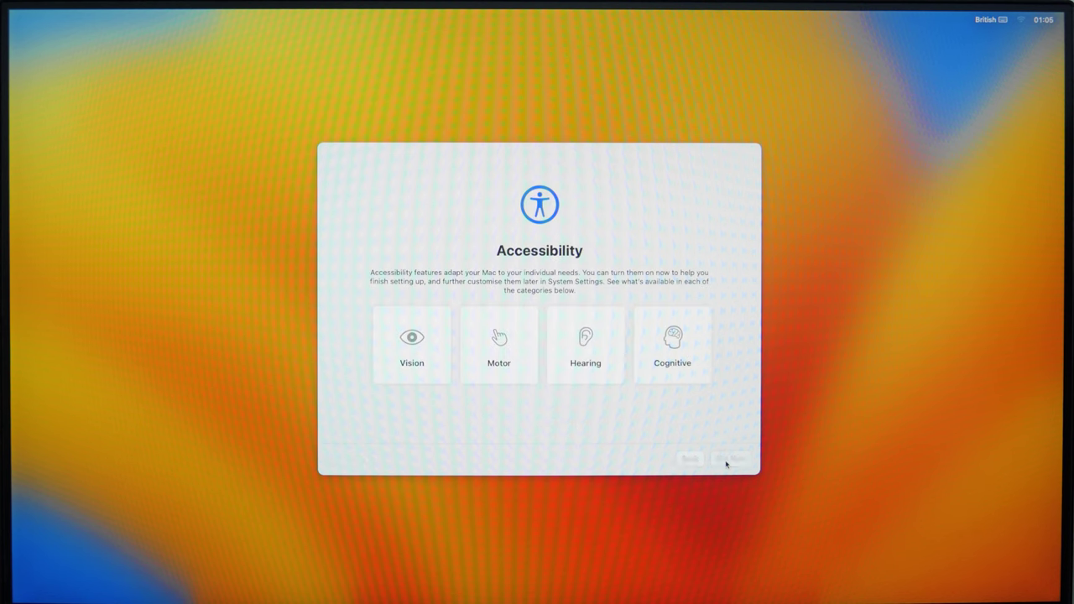
# - Skip the Accessibility options, the Migration Assistant transfer and the Apple ID sign-in during Mac setup
pyautogui.click(727, 459)
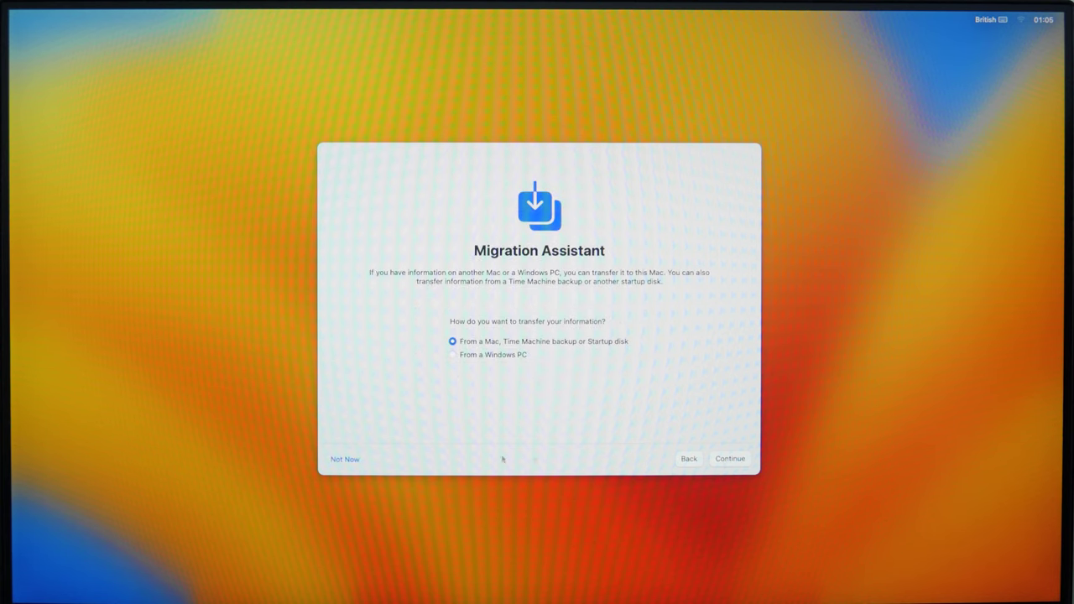
pyautogui.click(344, 459)
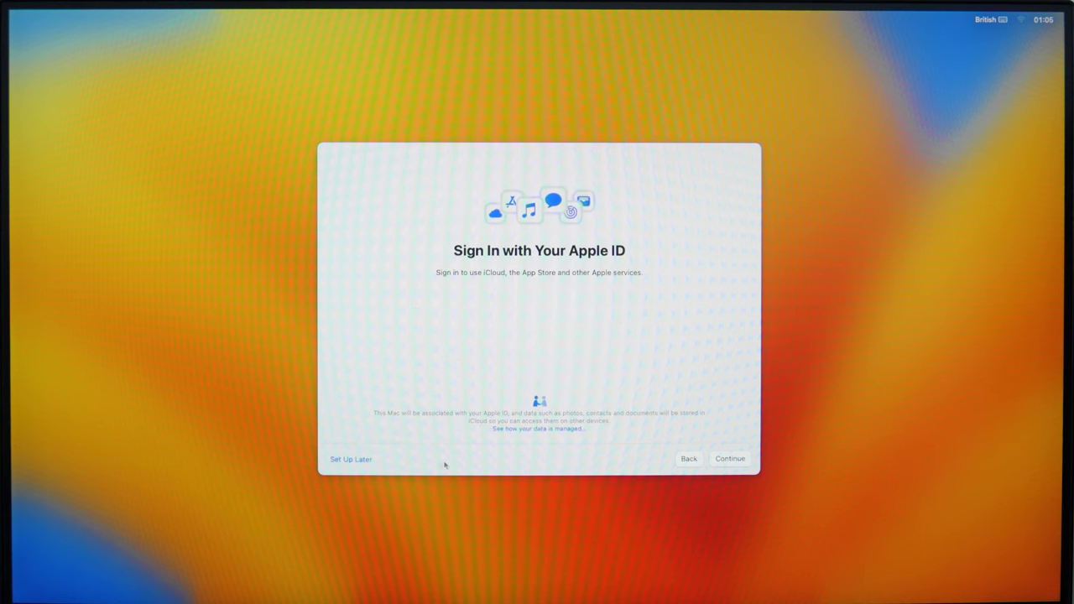
pyautogui.click(359, 459)
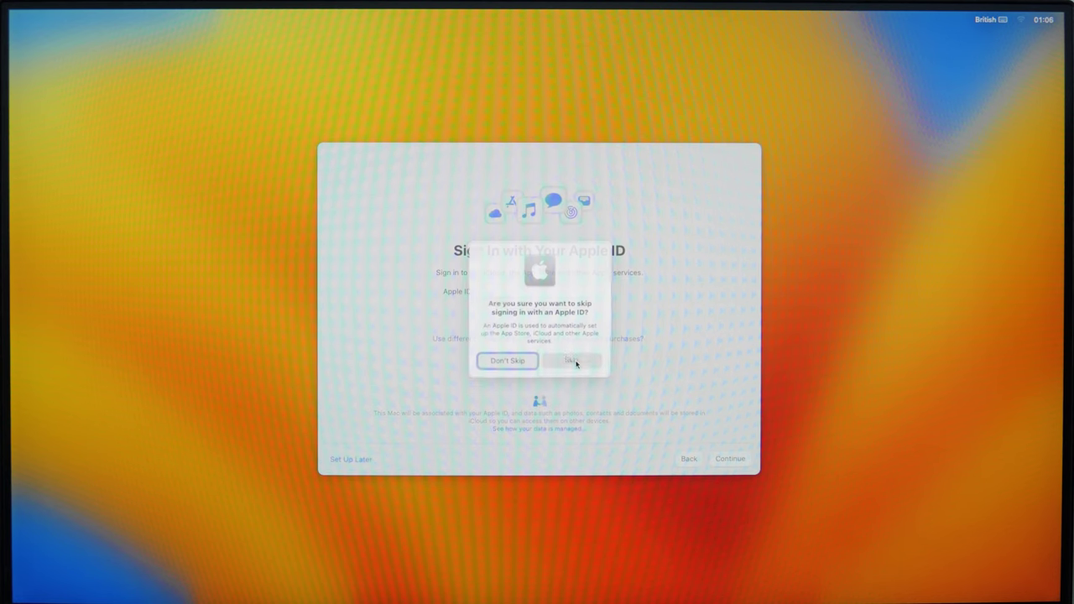